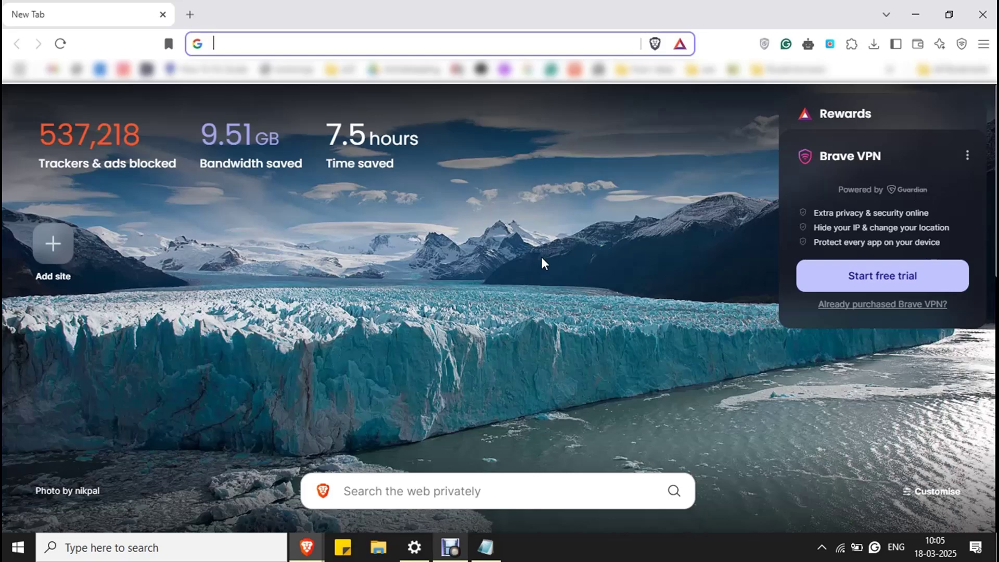
type("brother dcp t310 printer driver download")
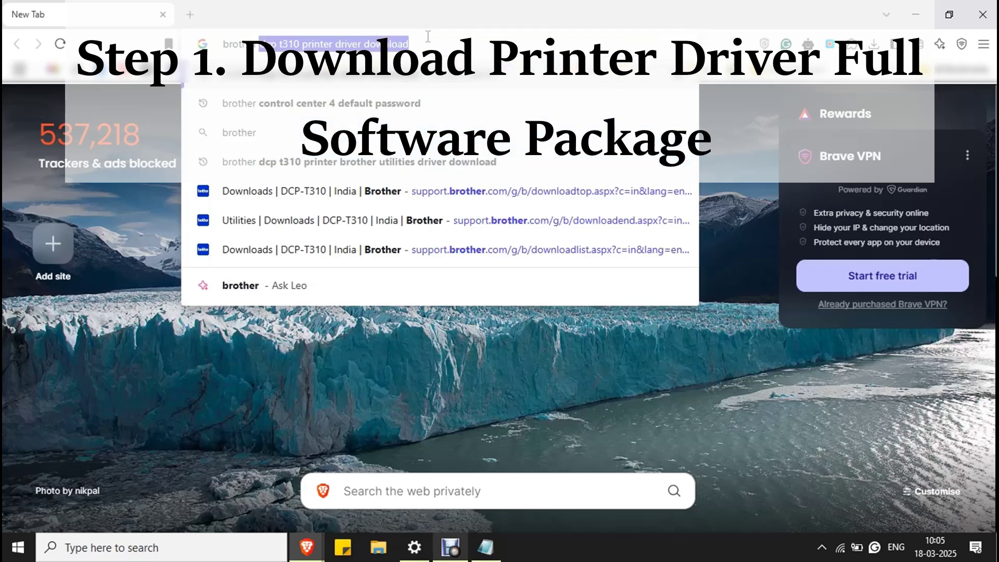
Search Google for 'brother dcp t310 printer driver download'.
left_click_drag(428, 36, 217, 47)
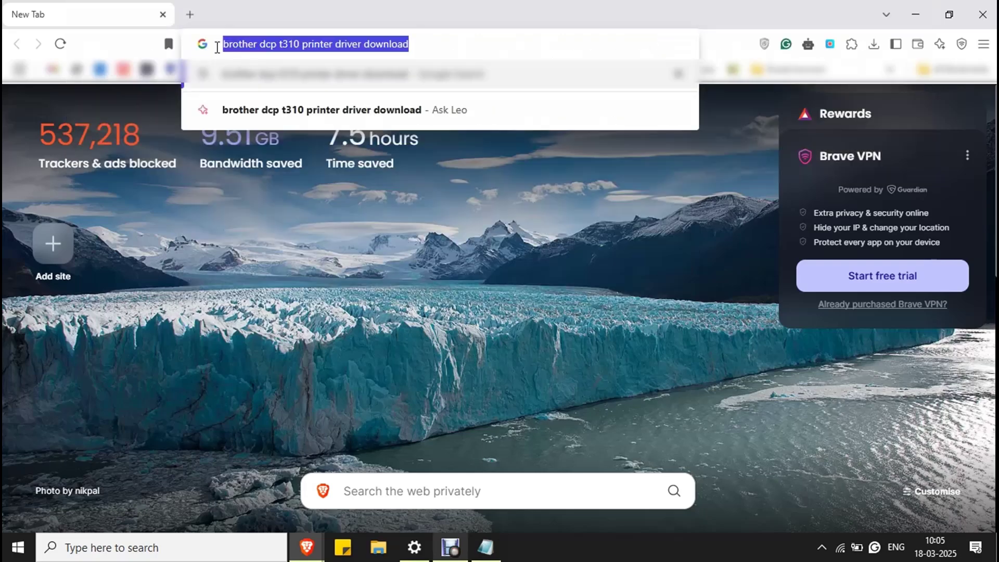
type("brother")
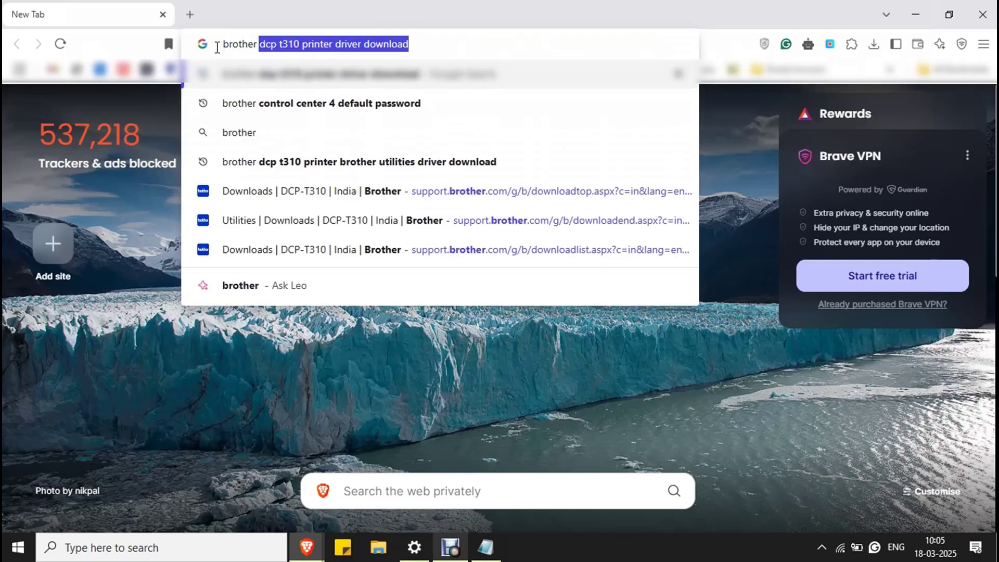
type(" dcp")
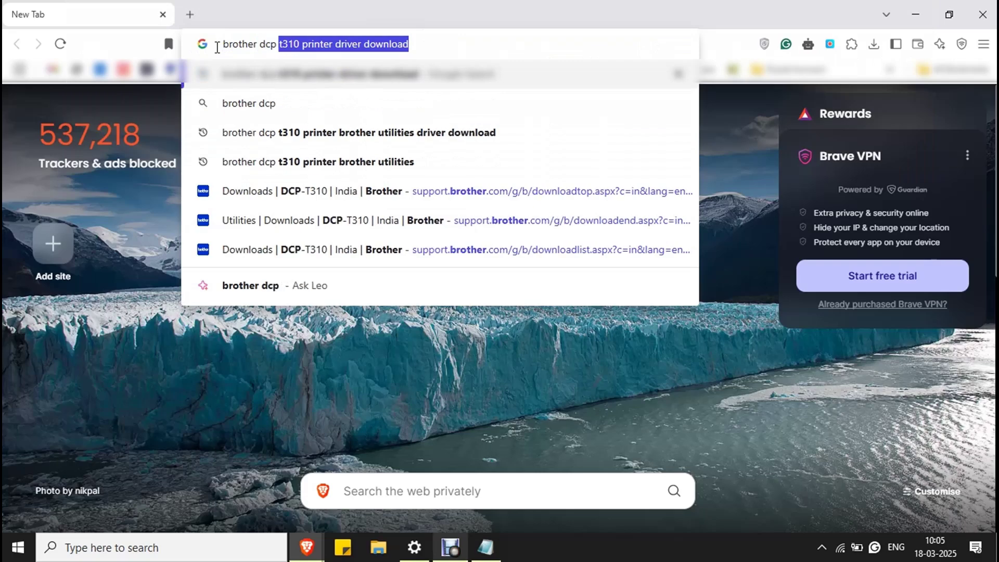
type(" t31")
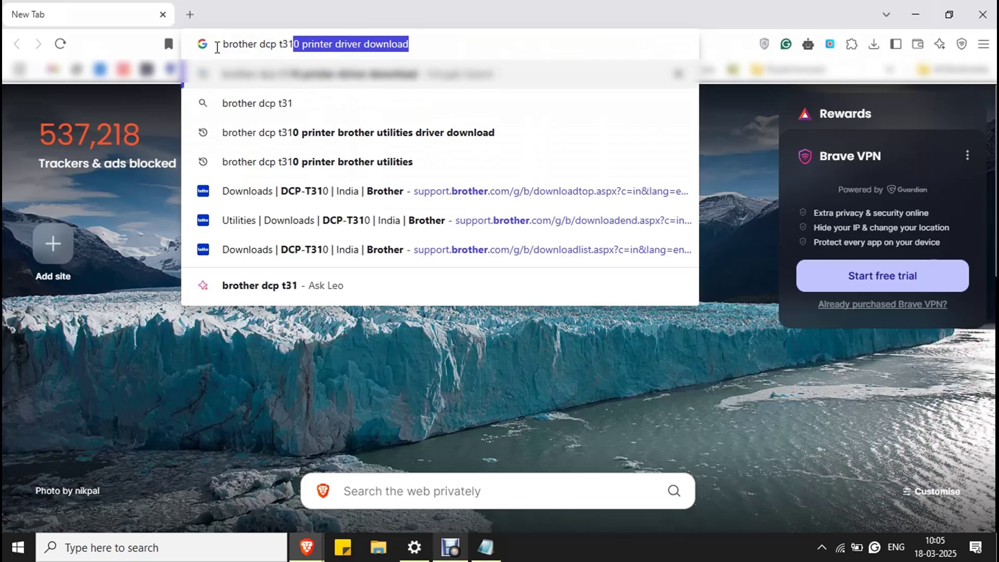
type("0 p")
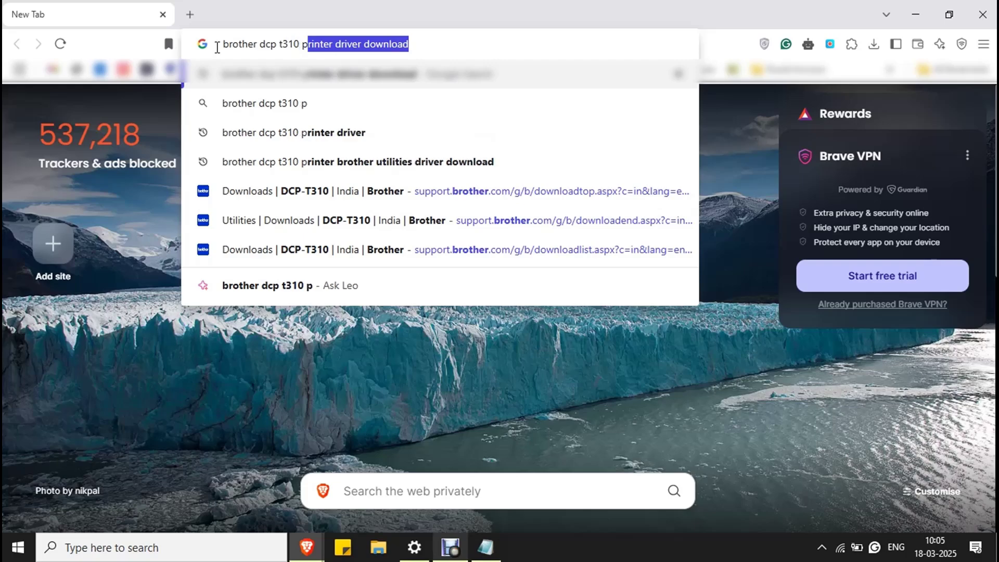
type("rin")
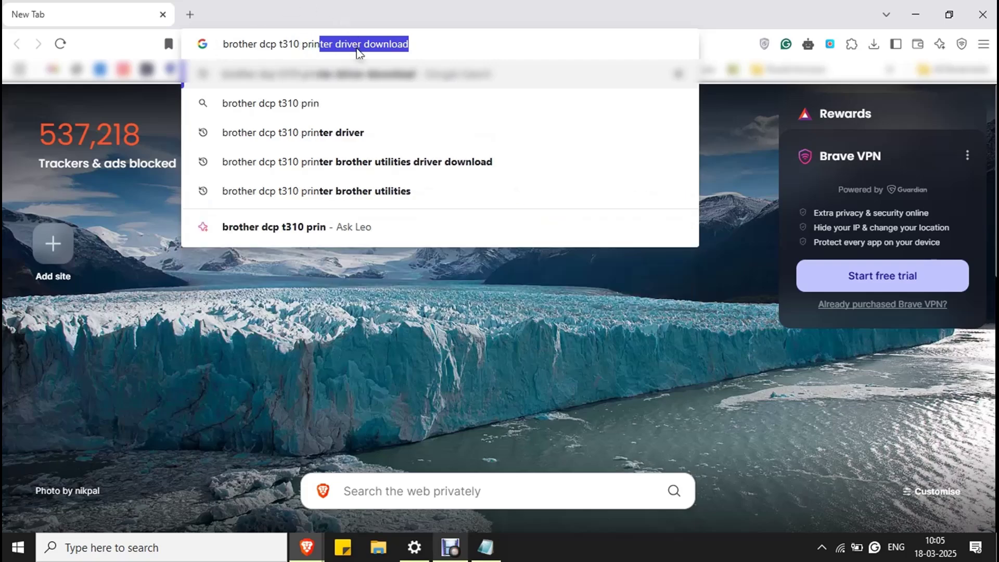
key("Return")
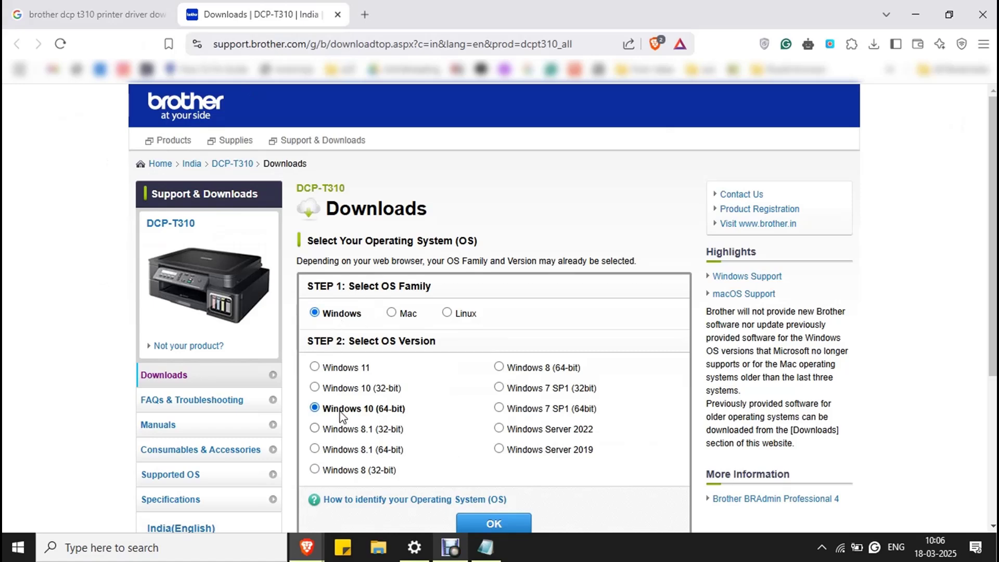
scroll(471, 375, "down", 2)
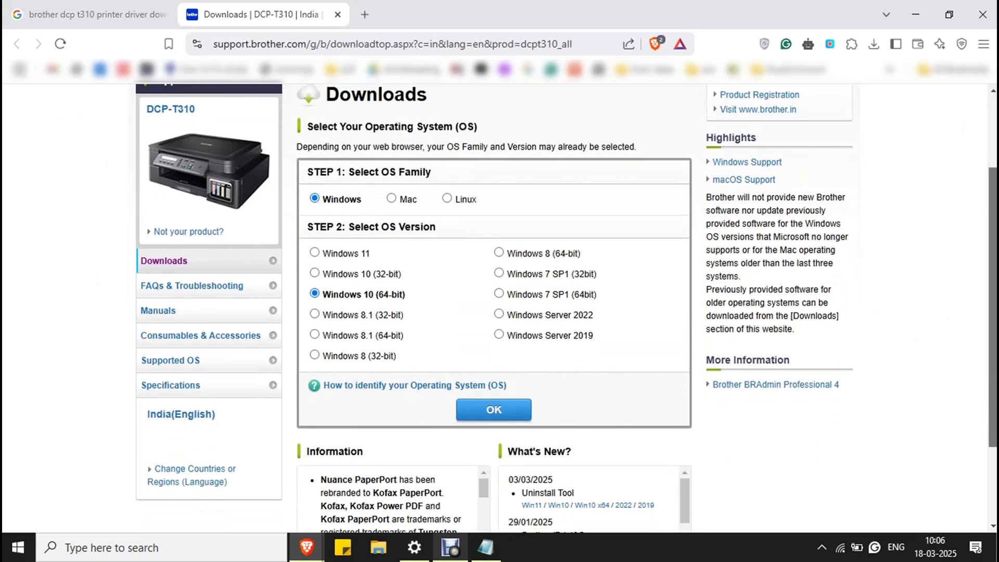
Confirm Windows 10 (64-bit) as the OS on the DCP-T310 downloads page.
left_click(475, 407)
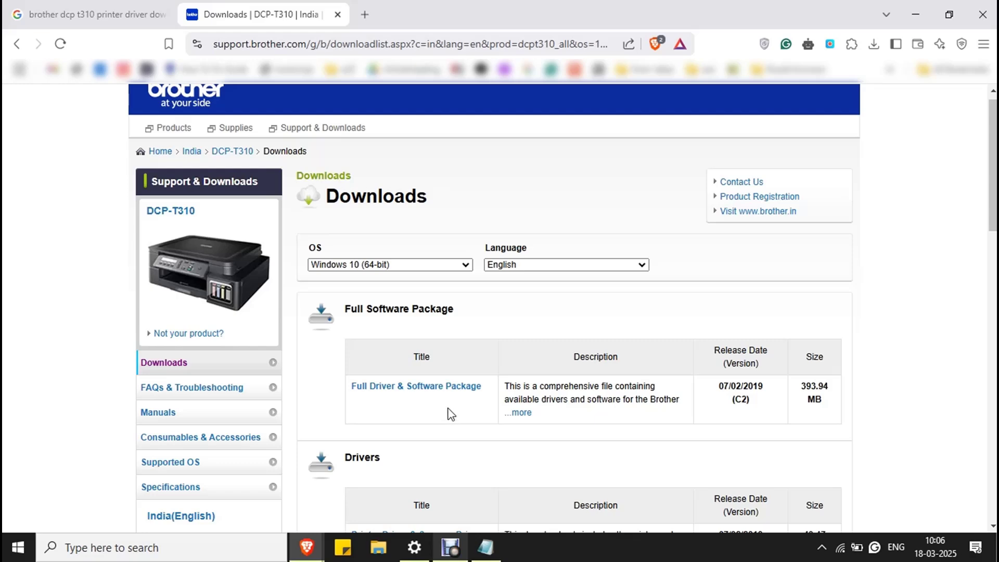
Accept the EULA to download the Full Driver & Software Package, then check download progress.
left_click(404, 390)
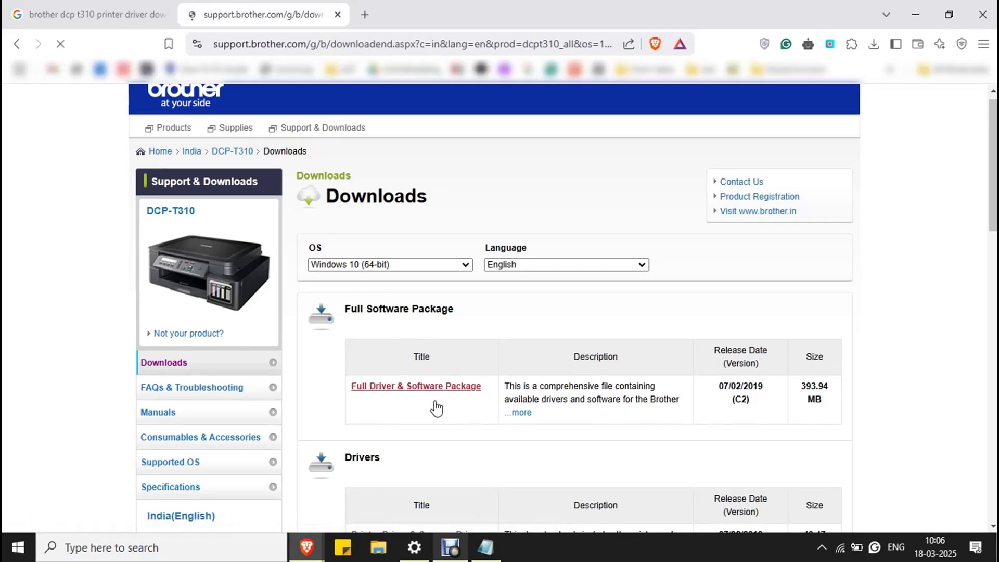
scroll(500, 312, "down", 1)
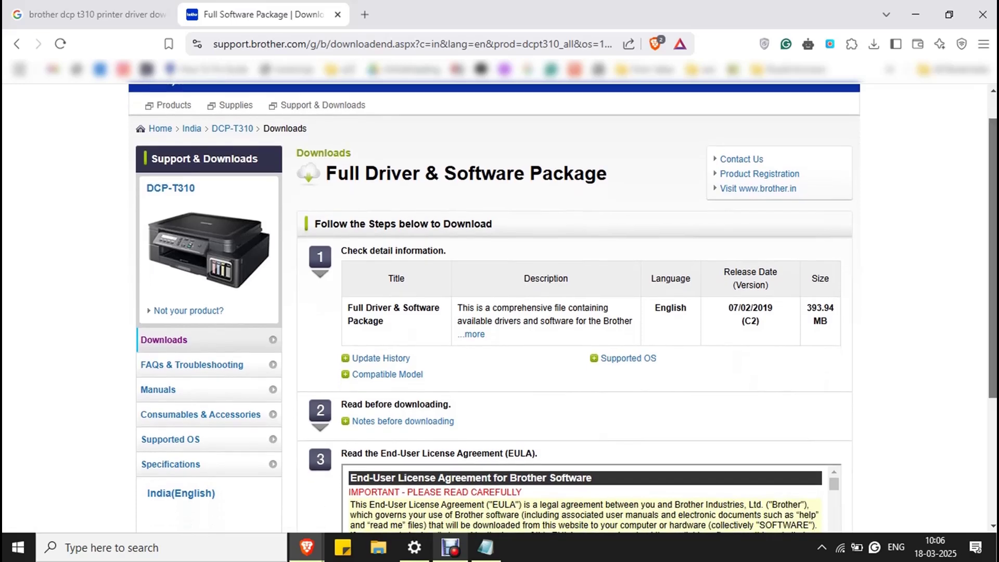
scroll(499, 312, "down", 2)
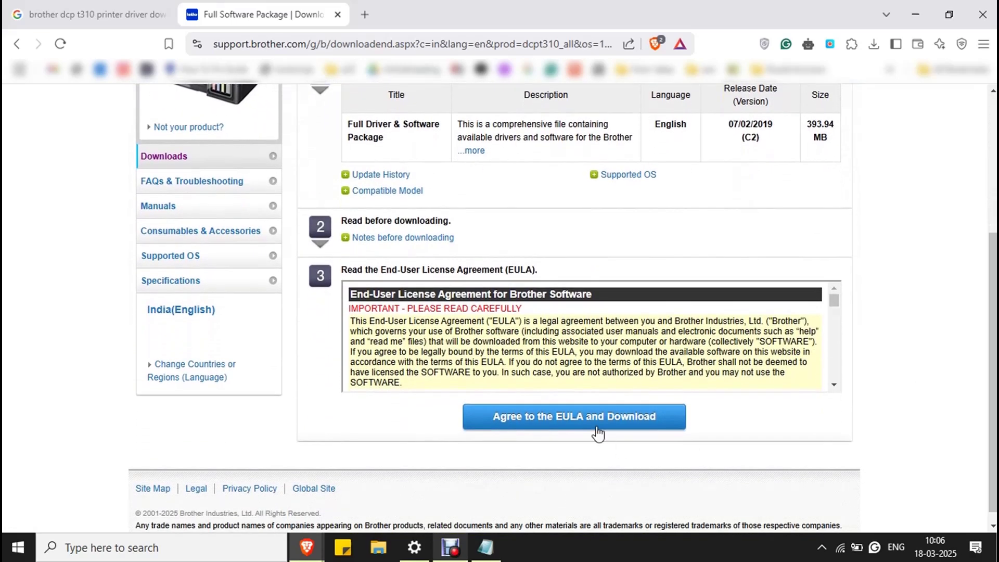
left_click(589, 428)
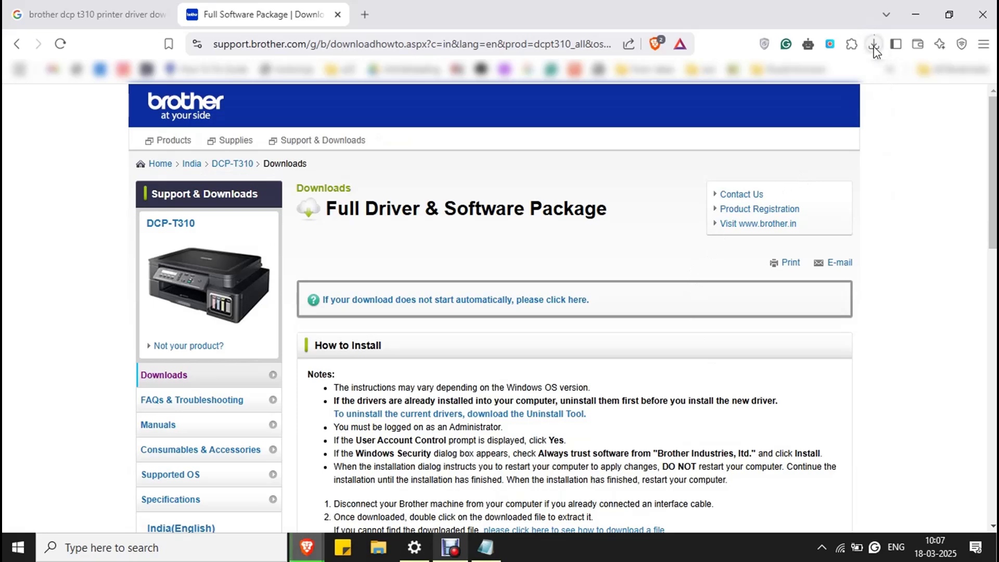
left_click(875, 49)
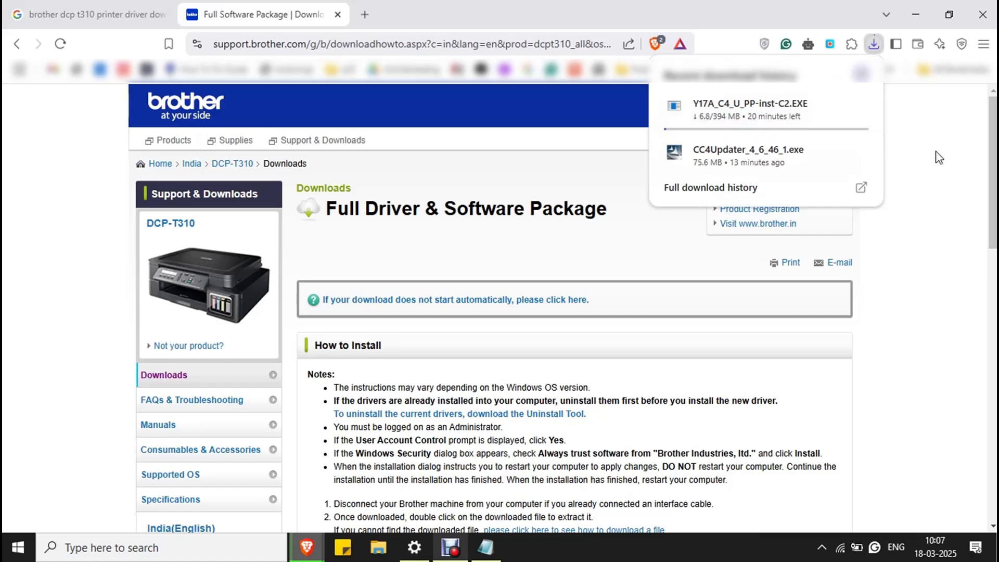
left_click(893, 101)
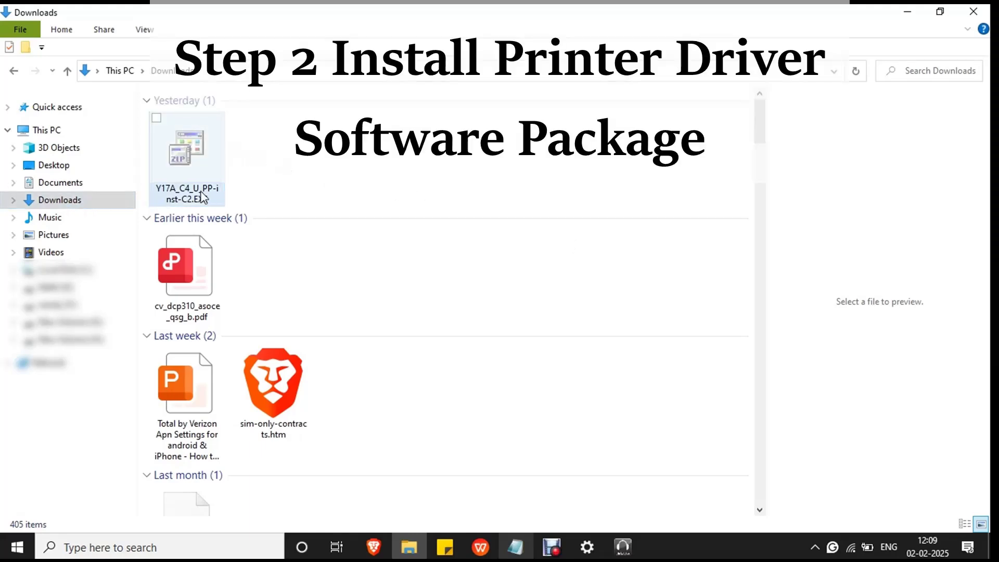
Extract Y17A_C4_U_PP-inst-C2.EXE from the Downloads folder.
left_click(187, 147)
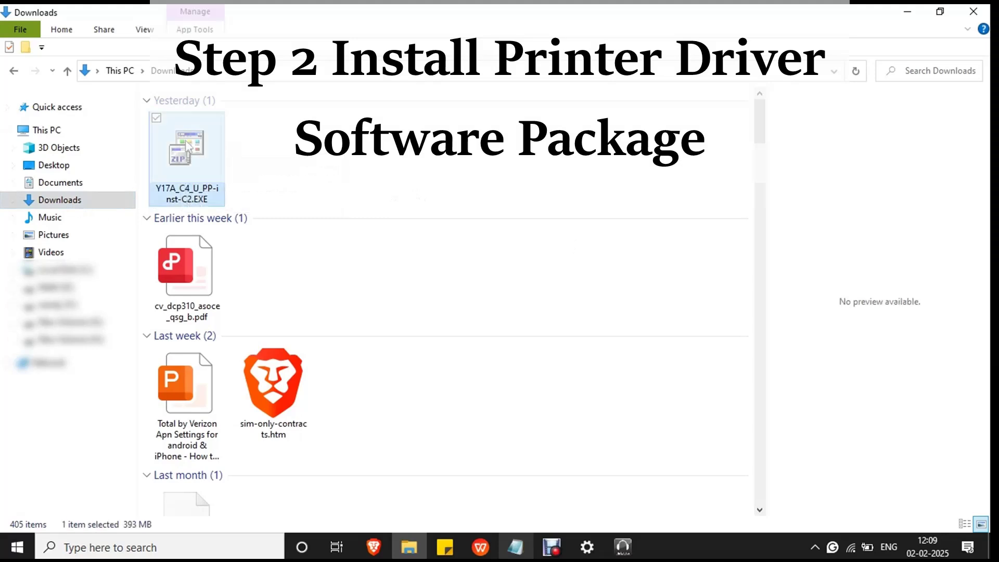
double_click(187, 147)
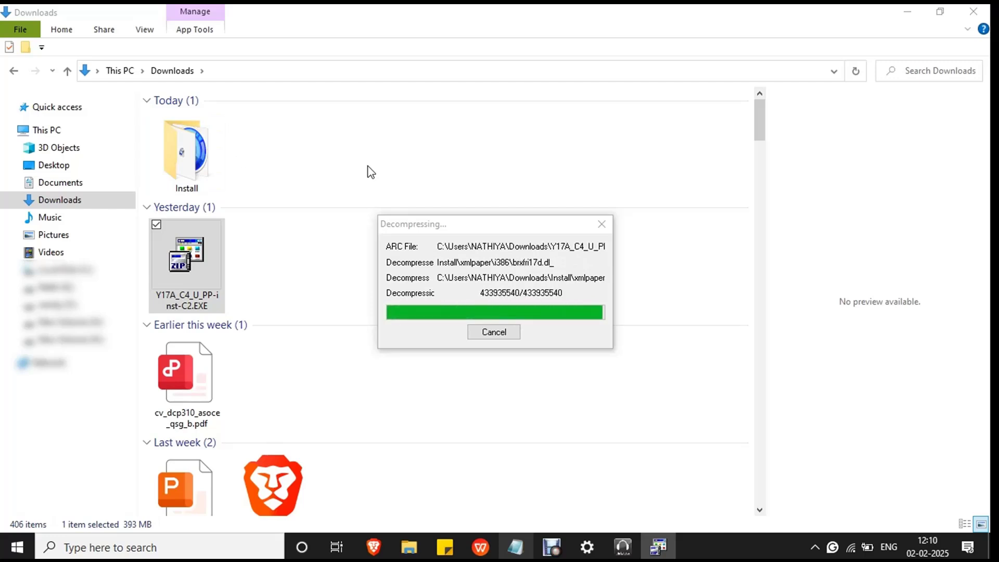
Open the extracted Install folder and run start.exe as administrator.
left_click(197, 159)
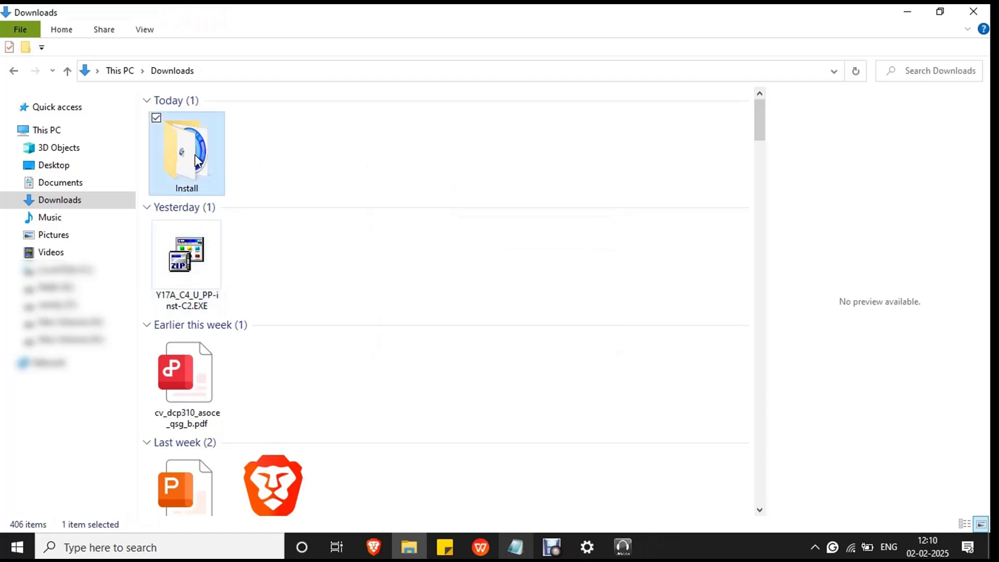
double_click(196, 160)
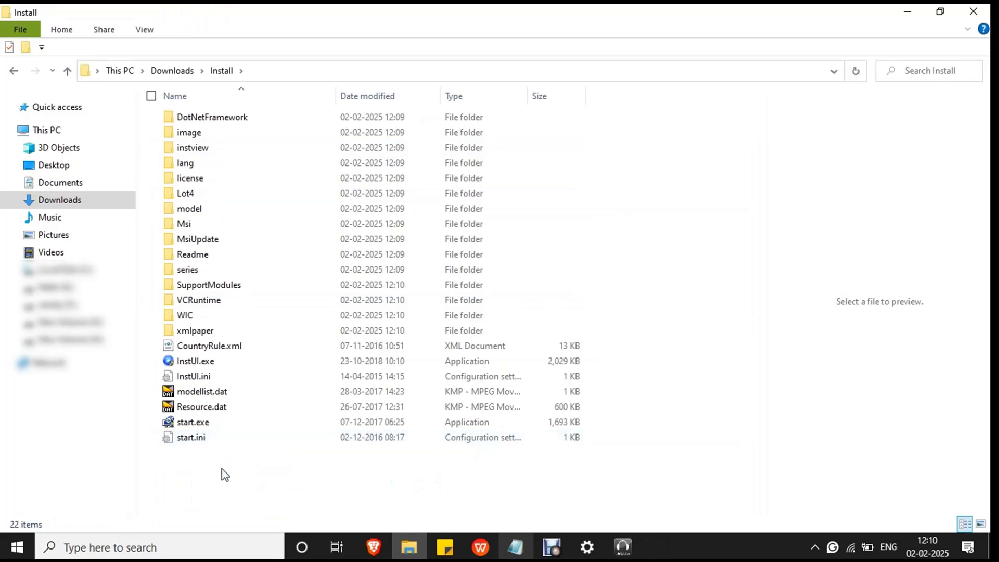
right_click(210, 422)
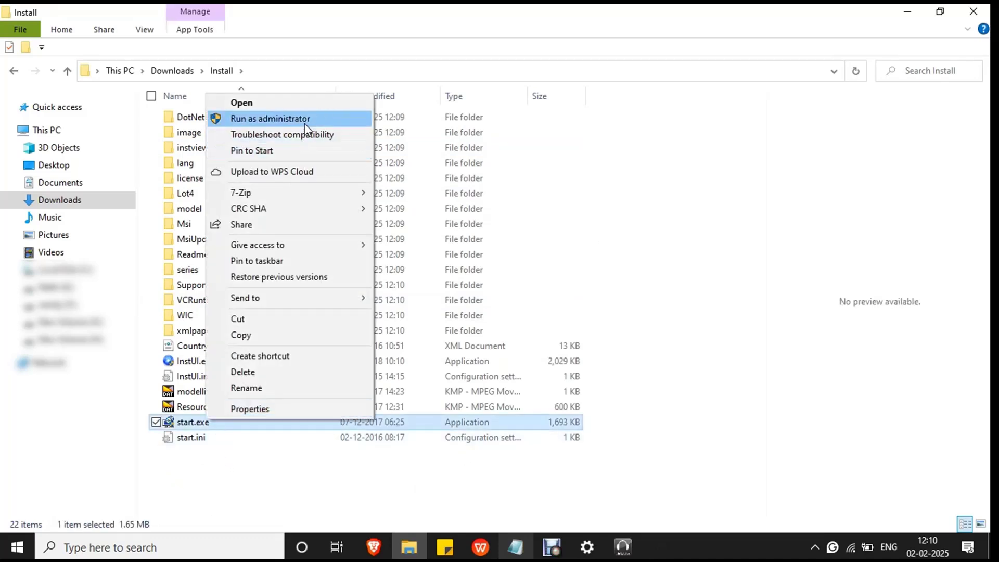
left_click(305, 121)
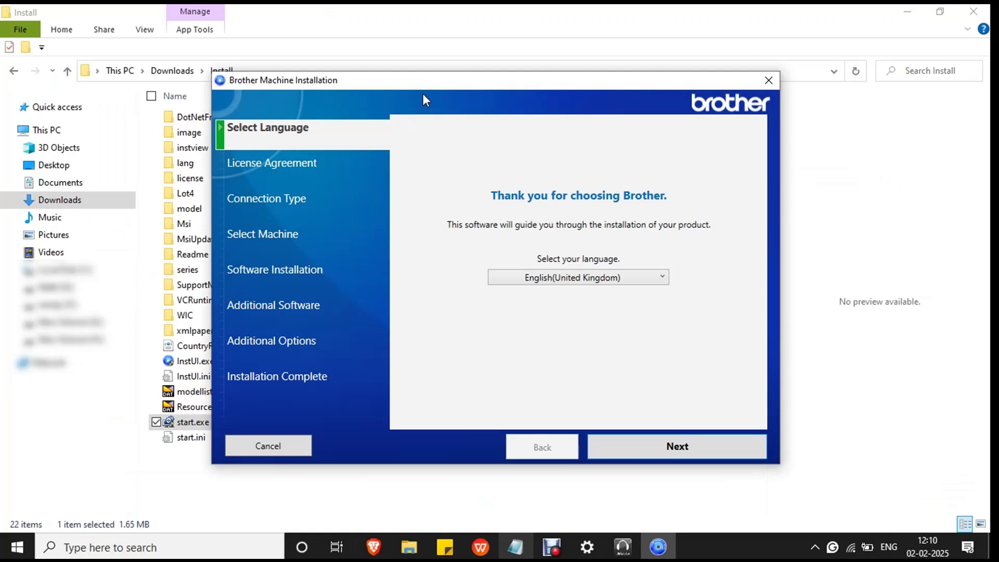
Keep English (United Kingdom) as the installer language and accept the license agreement.
left_click(634, 281)
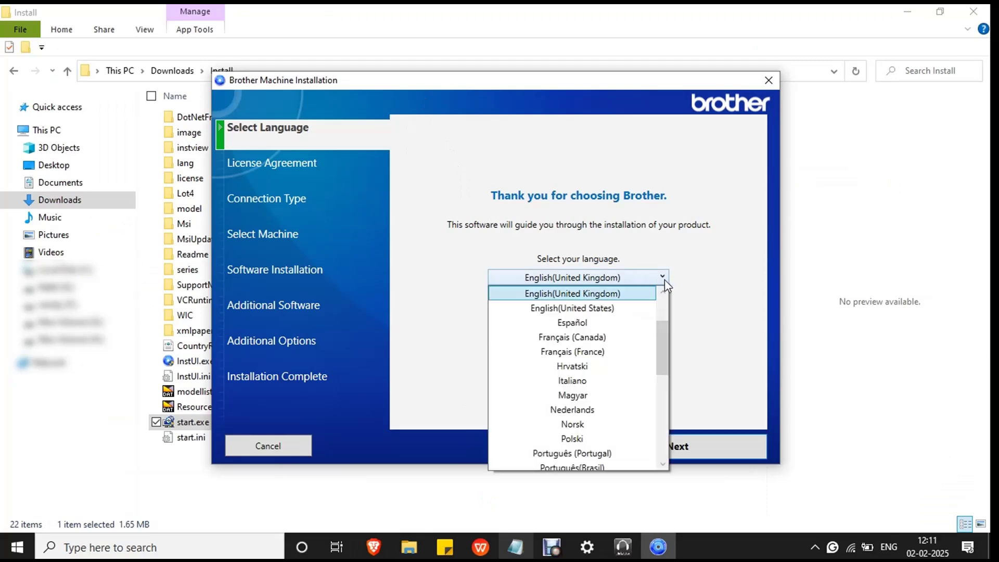
left_click(618, 294)
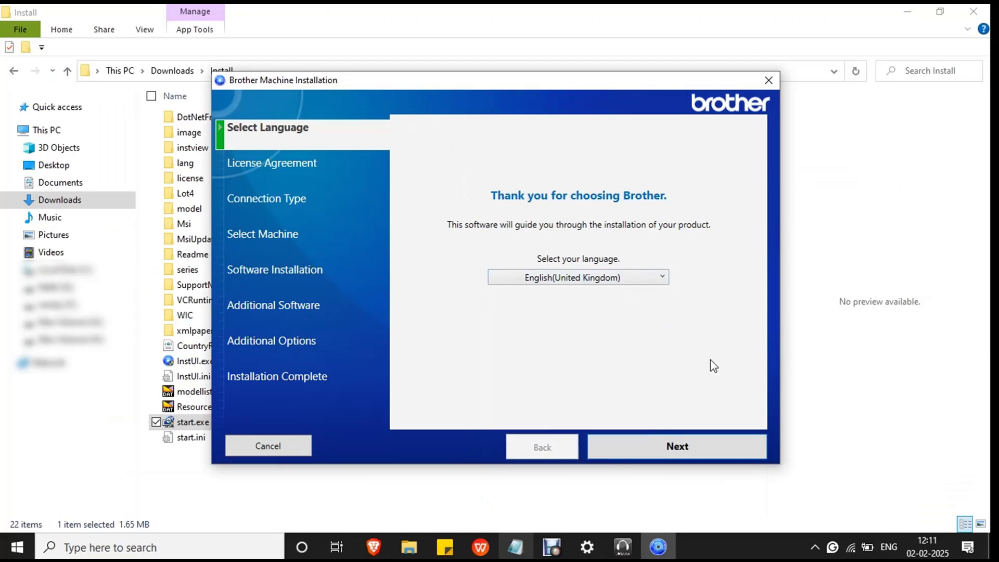
left_click(677, 452)
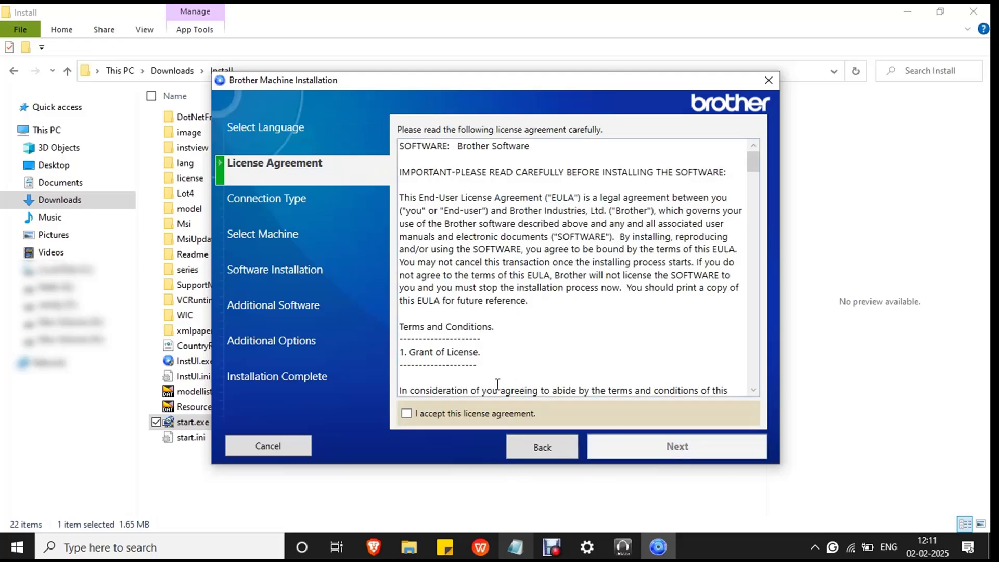
left_click(407, 413)
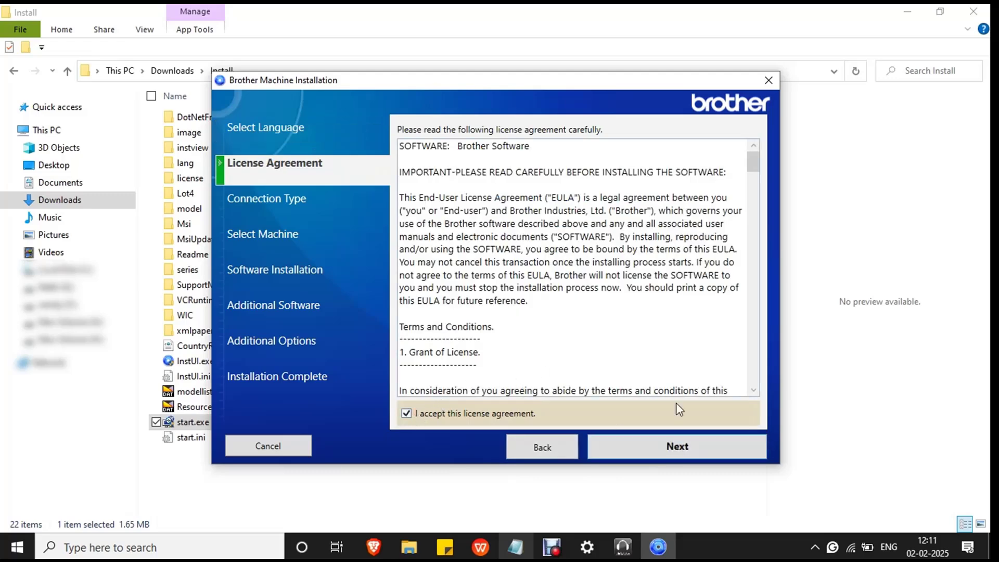
left_click(678, 451)
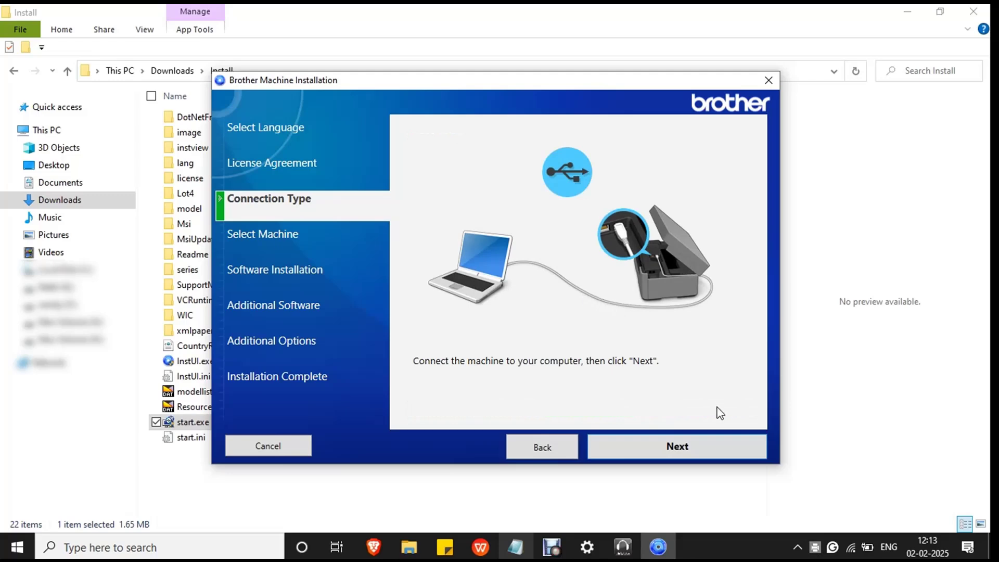
Refresh the machine list and select the USB-connected DCP-T310.
left_click(676, 450)
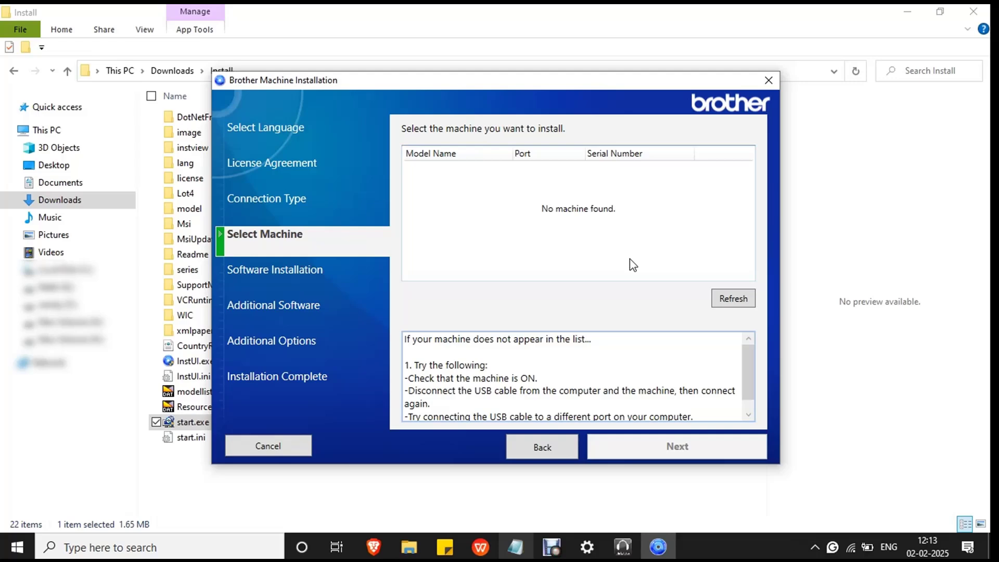
left_click(735, 300)
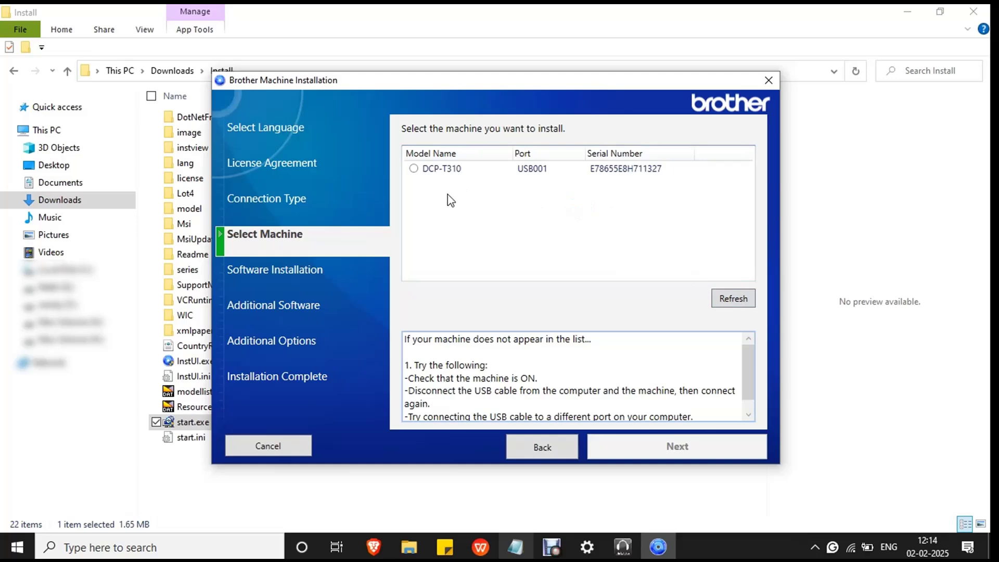
left_click(416, 170)
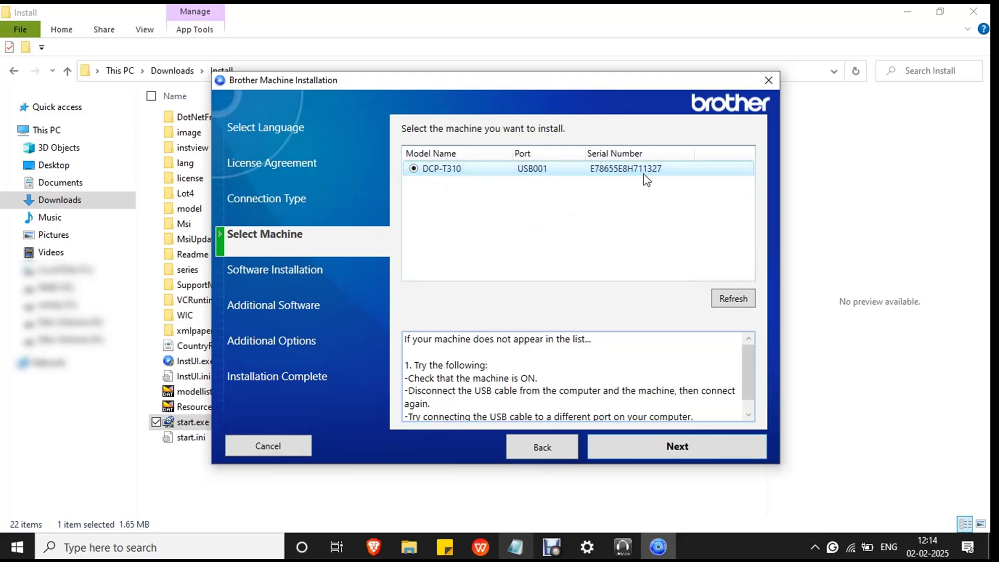
left_click(688, 448)
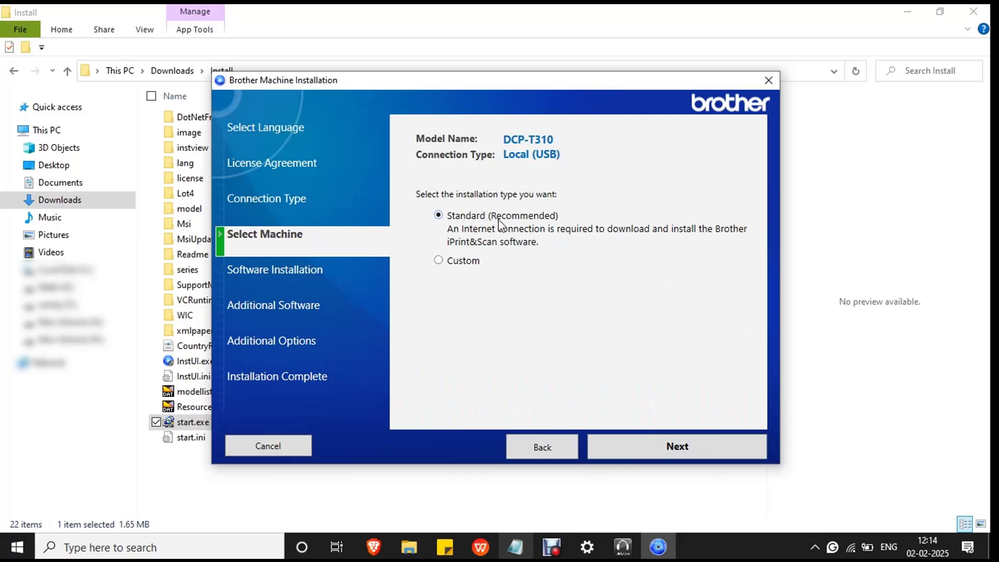
Run the Standard installation, skipping the iPrint&Scan download and PaperPort software.
left_click(672, 447)
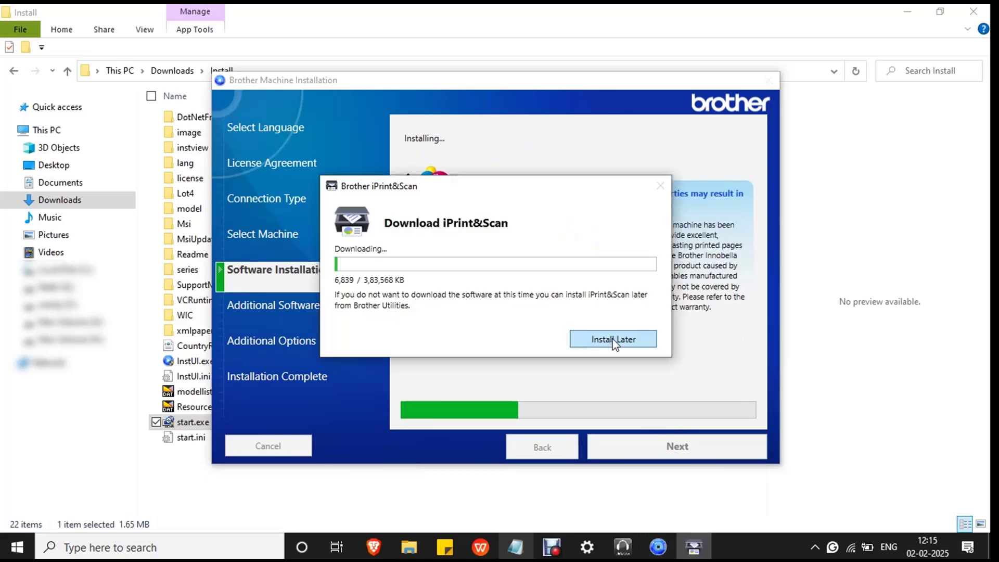
left_click(614, 340)
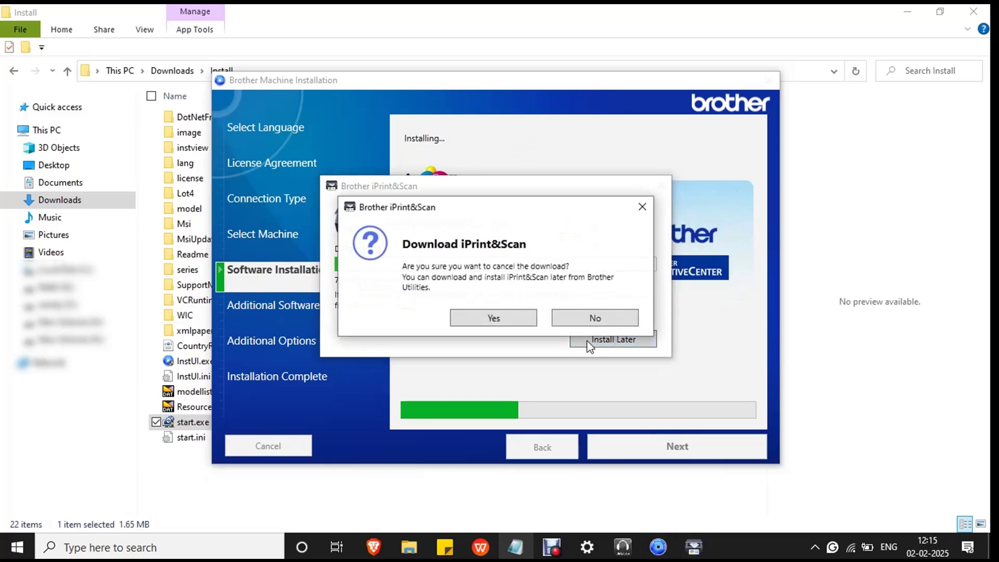
left_click(513, 324)
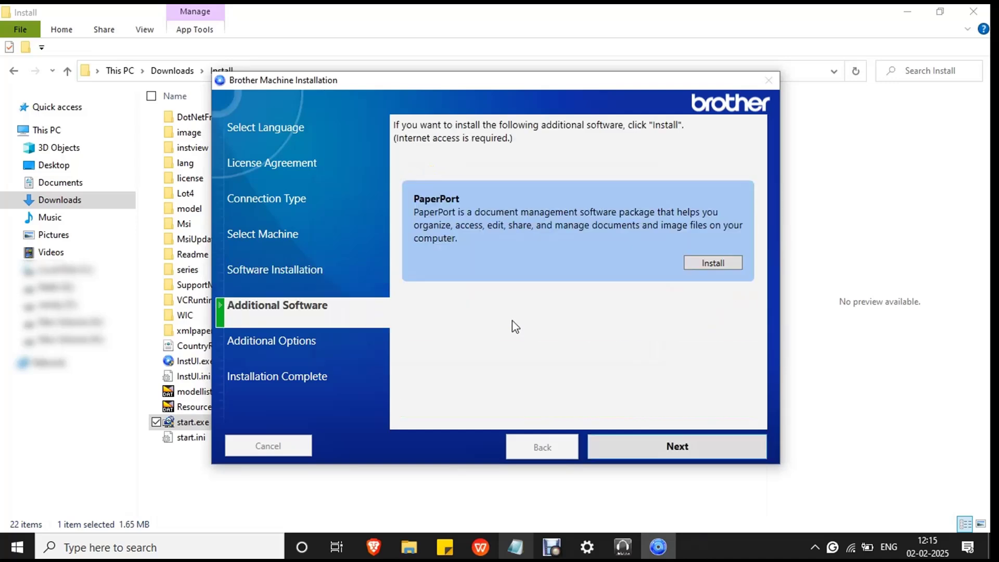
left_click(673, 452)
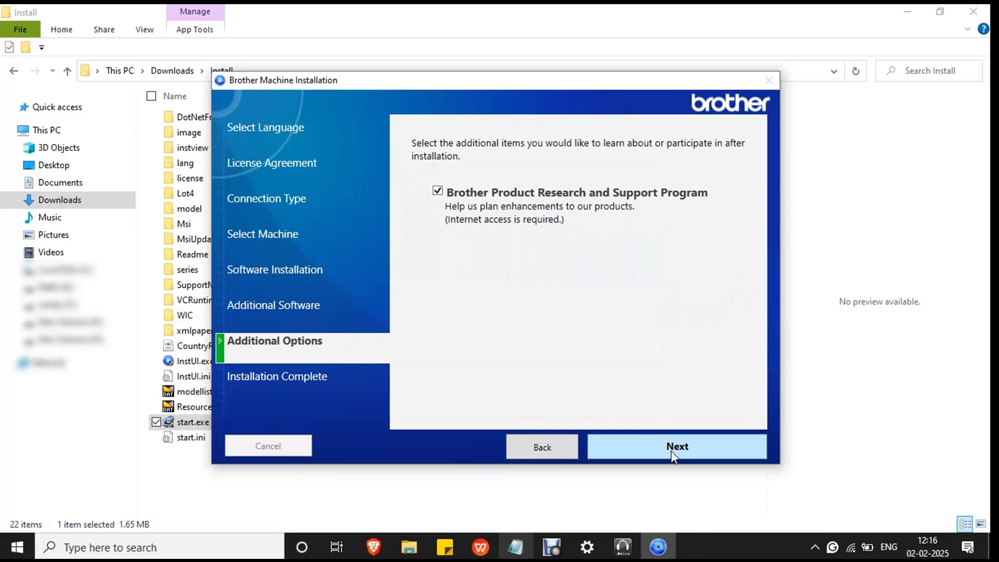
left_click(673, 452)
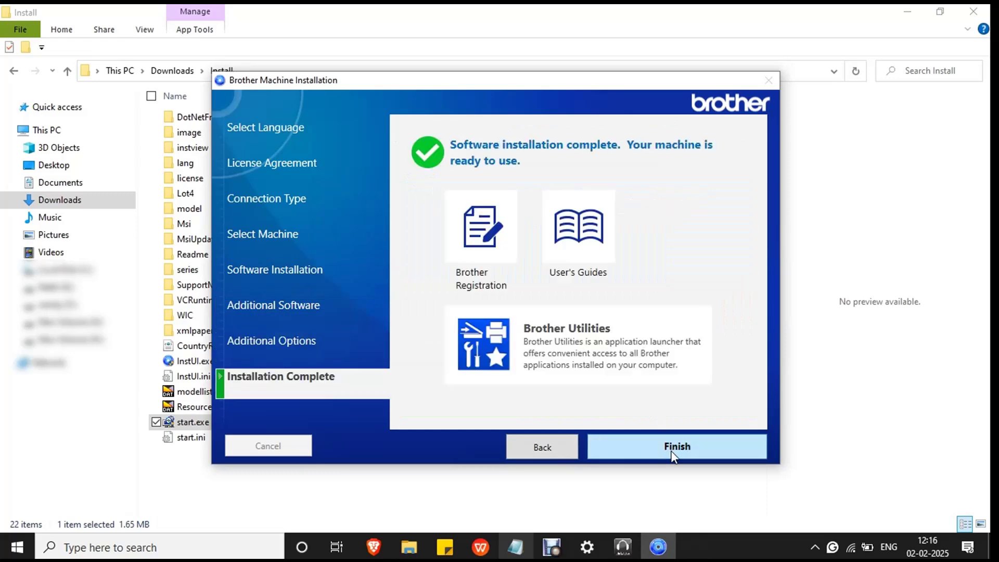
Finish the installer, then launch Brother Utilities and show the DCP-T310 Scan tools.
left_click(672, 454)
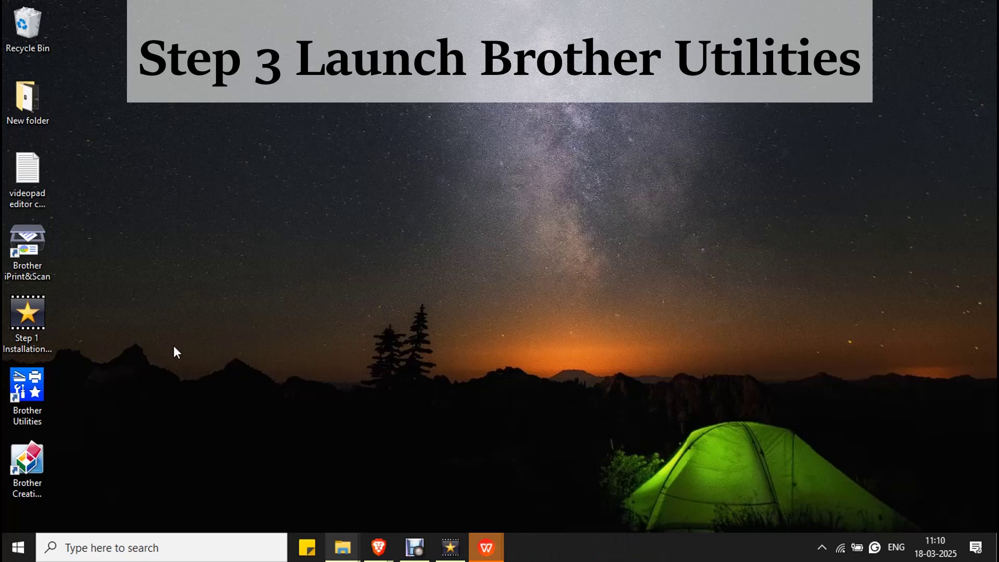
double_click(35, 380)
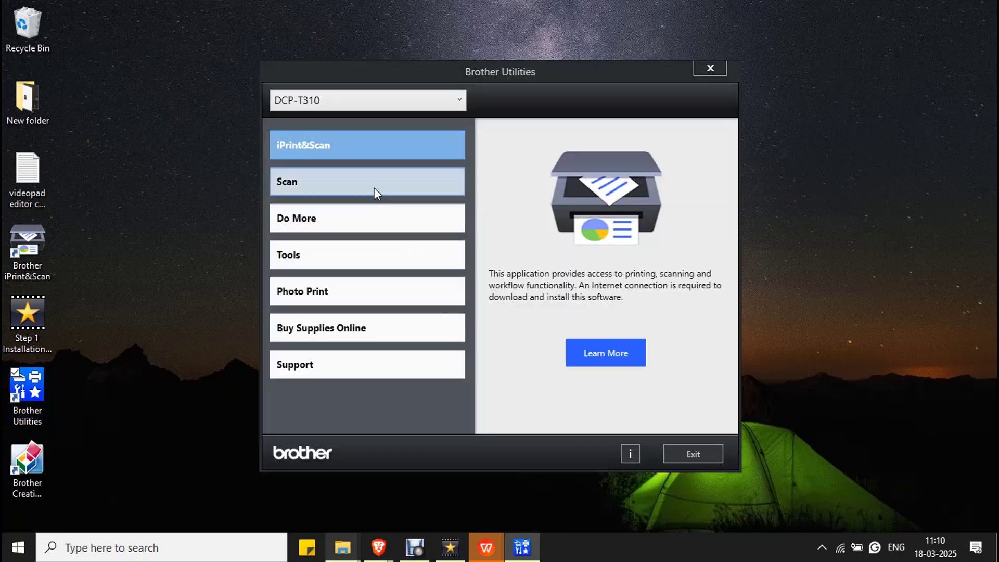
left_click(374, 188)
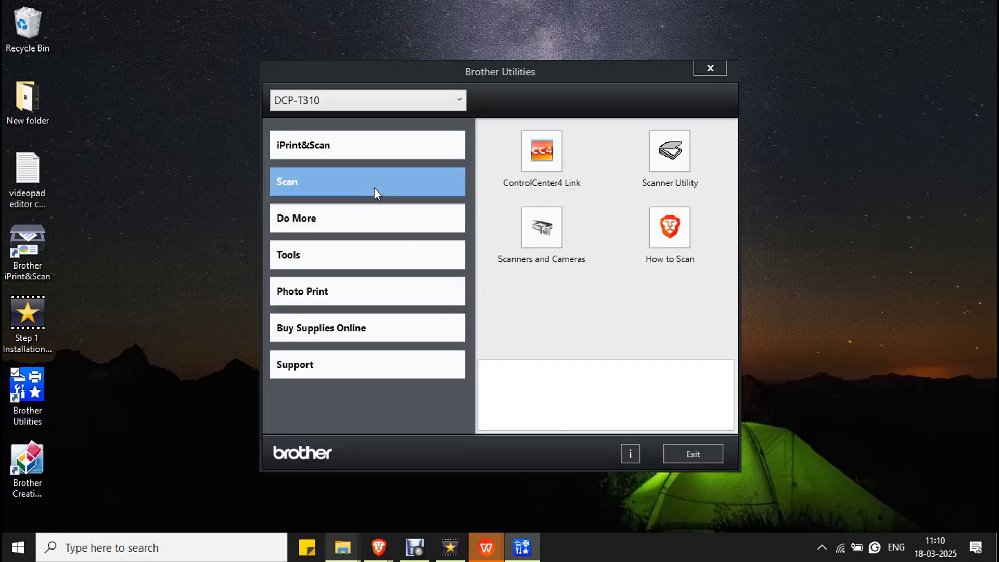
Launch ControlCenter4 and confirm DCP-T310 in the Model list.
left_click(547, 173)
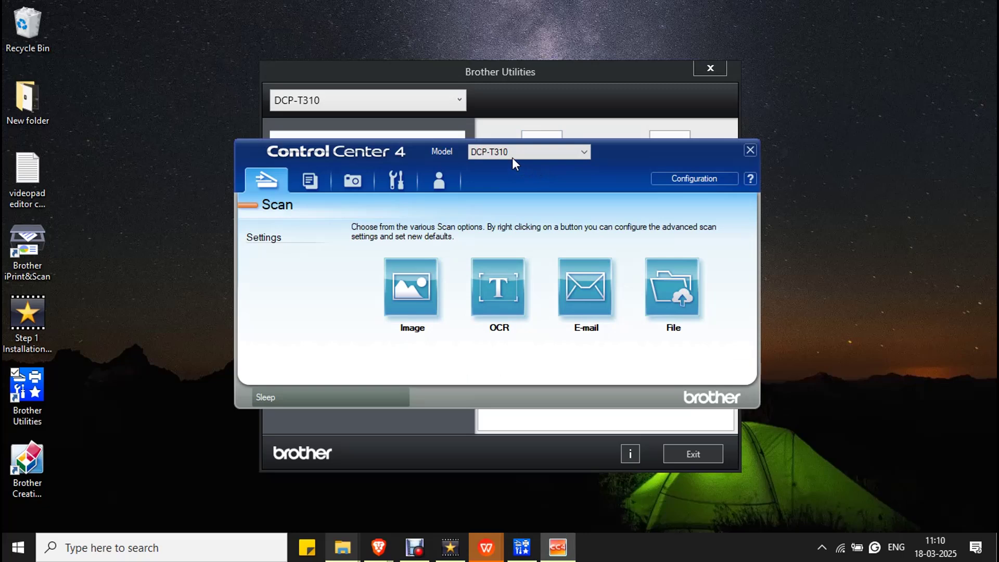
left_click(507, 153)
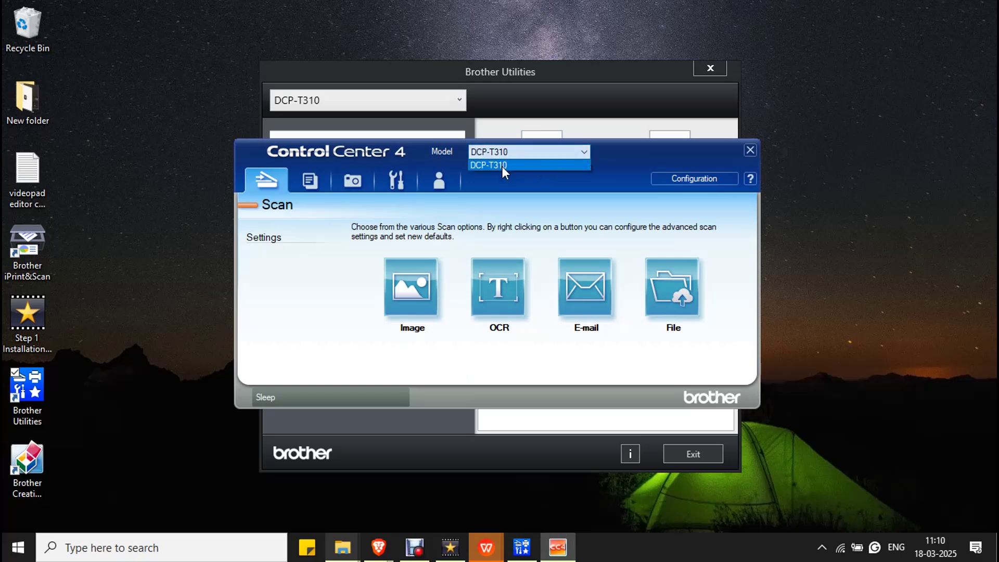
left_click(503, 167)
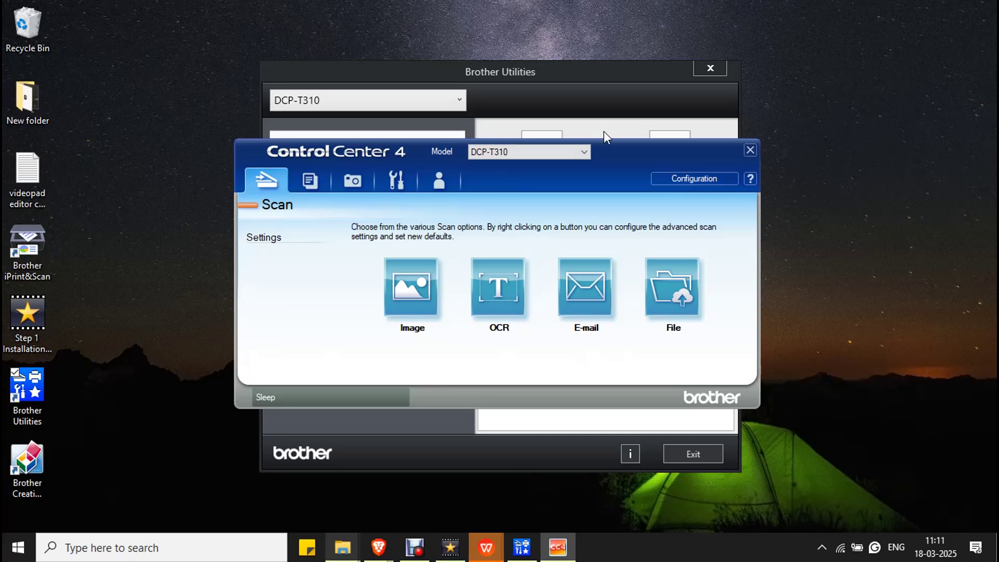
left_click(579, 154)
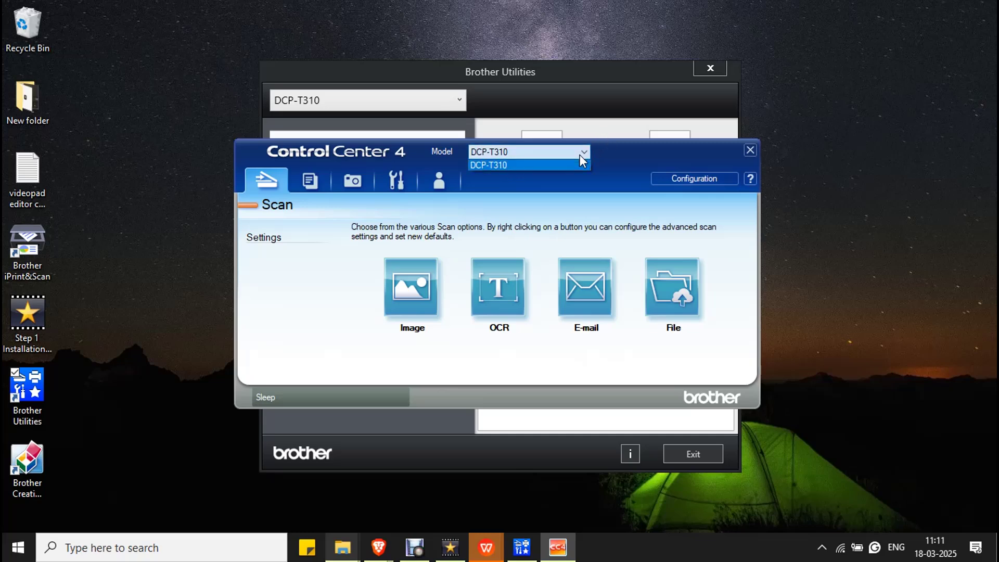
left_click(542, 168)
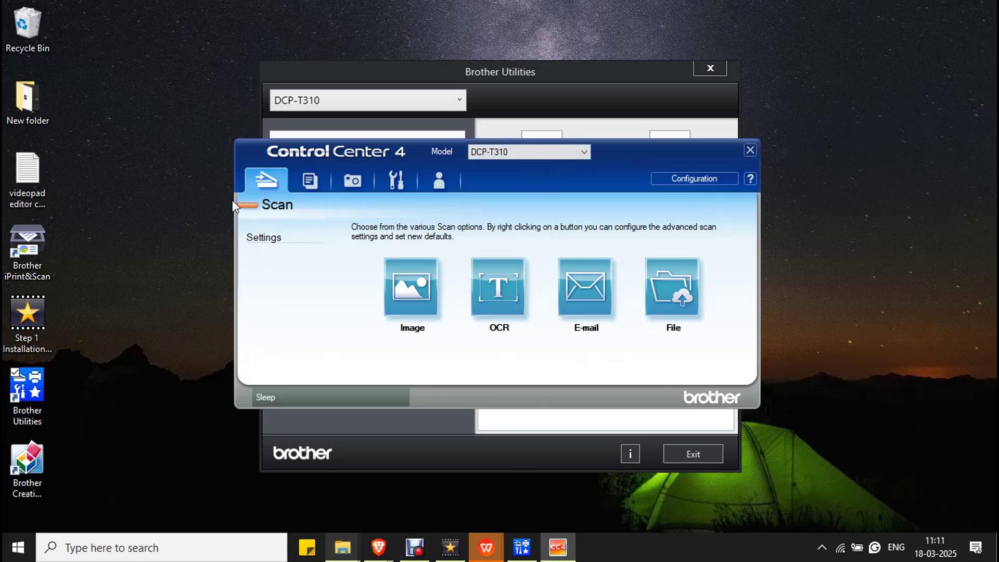
Browse the Scan, PC-Copy, Photo Print, Device Settings and Support tabs.
left_click(310, 181)
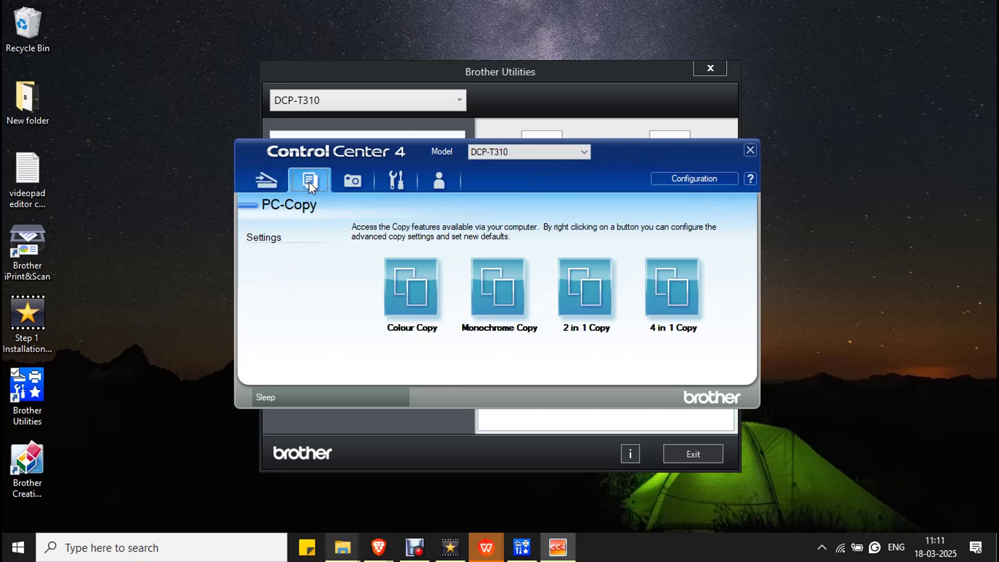
left_click(355, 183)
left_click(261, 182)
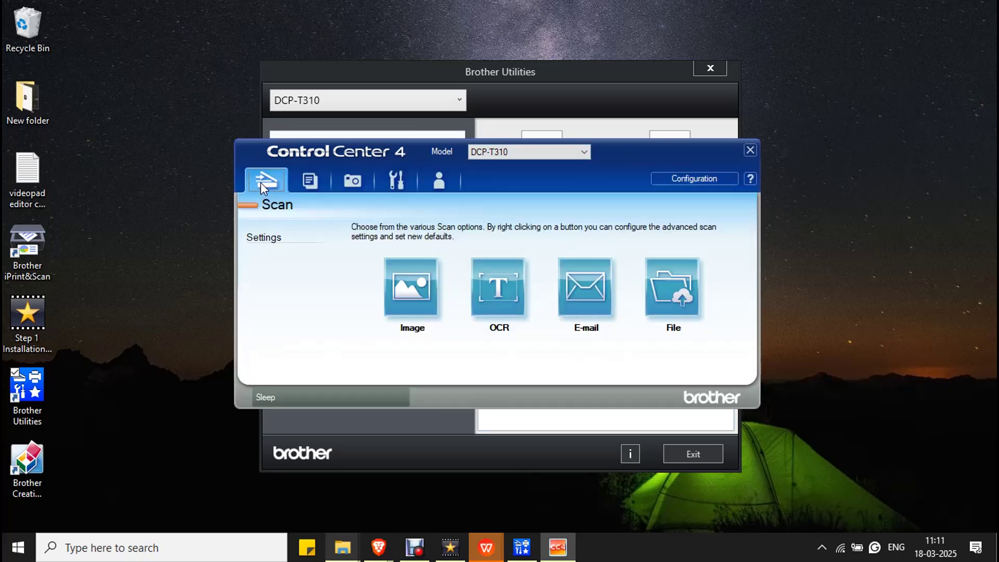
left_click(308, 188)
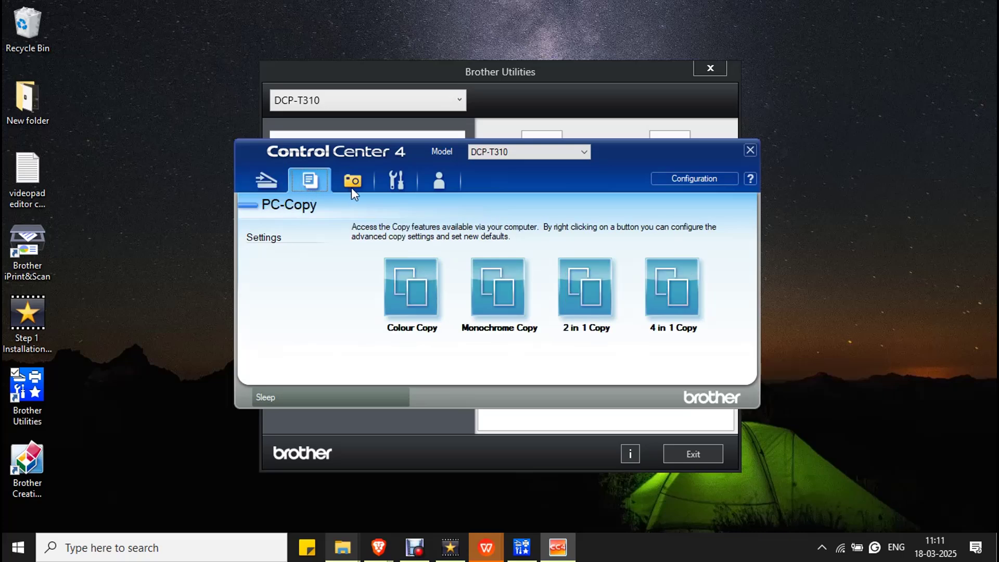
left_click(352, 188)
left_click(393, 187)
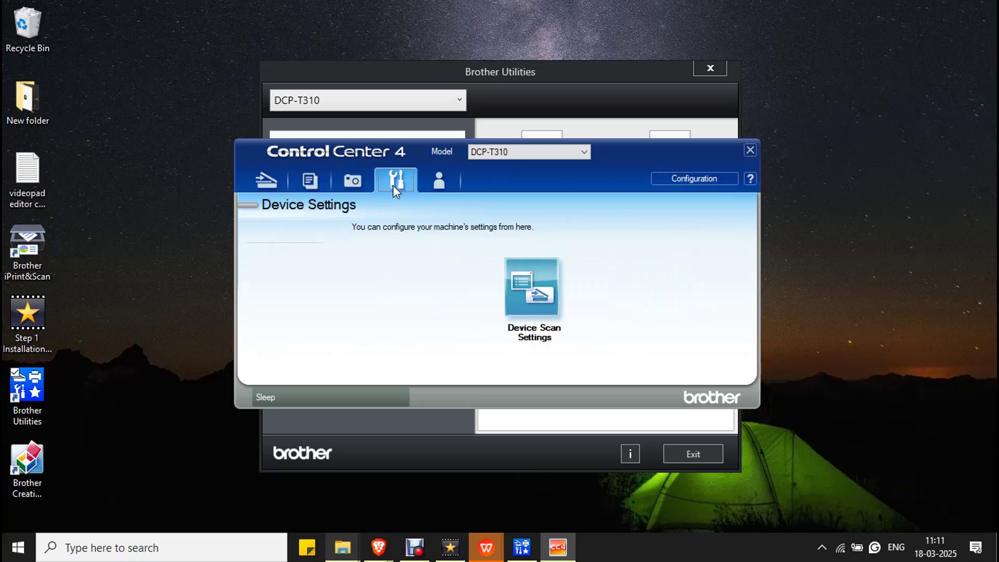
left_click(440, 185)
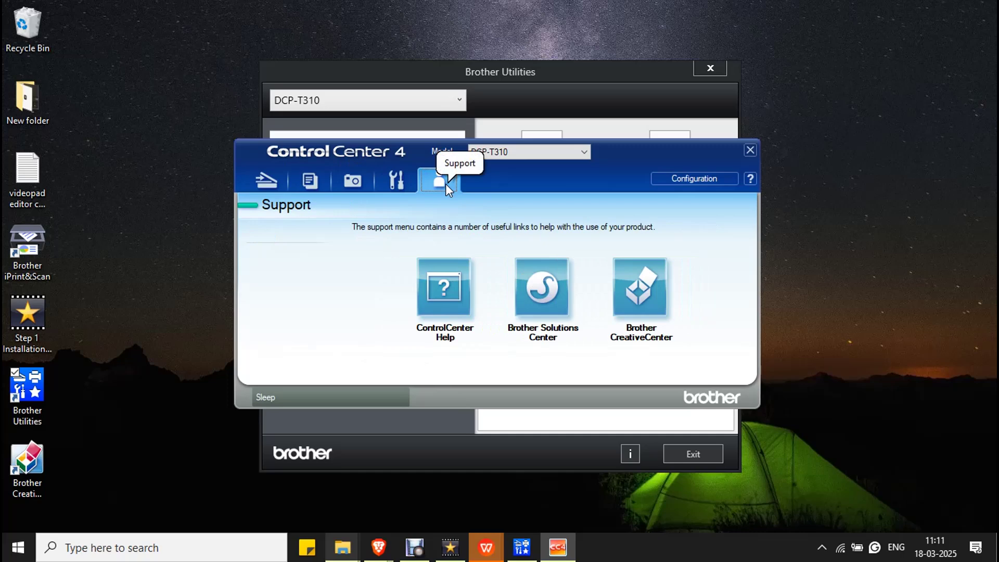